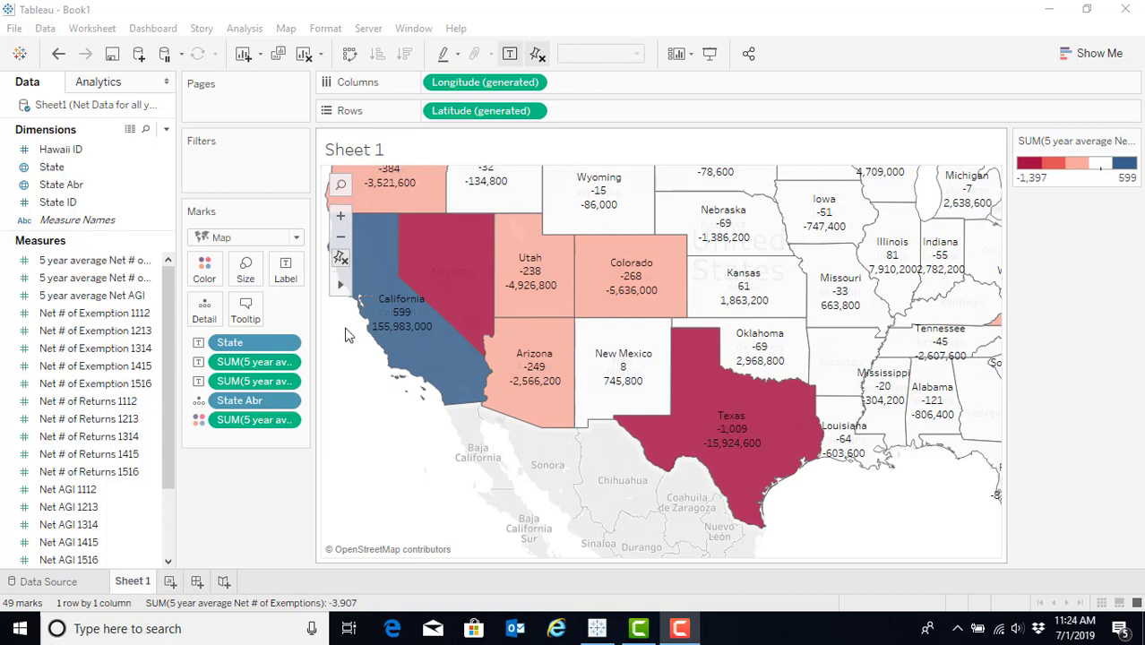
# - Pan the heat map to the northern states and briefly check the suggested chart types
pyautogui.moveTo(455, 467); pyautogui.dragTo(434, 475)
pyautogui.click(350, 538)
pyautogui.click(1102, 53)
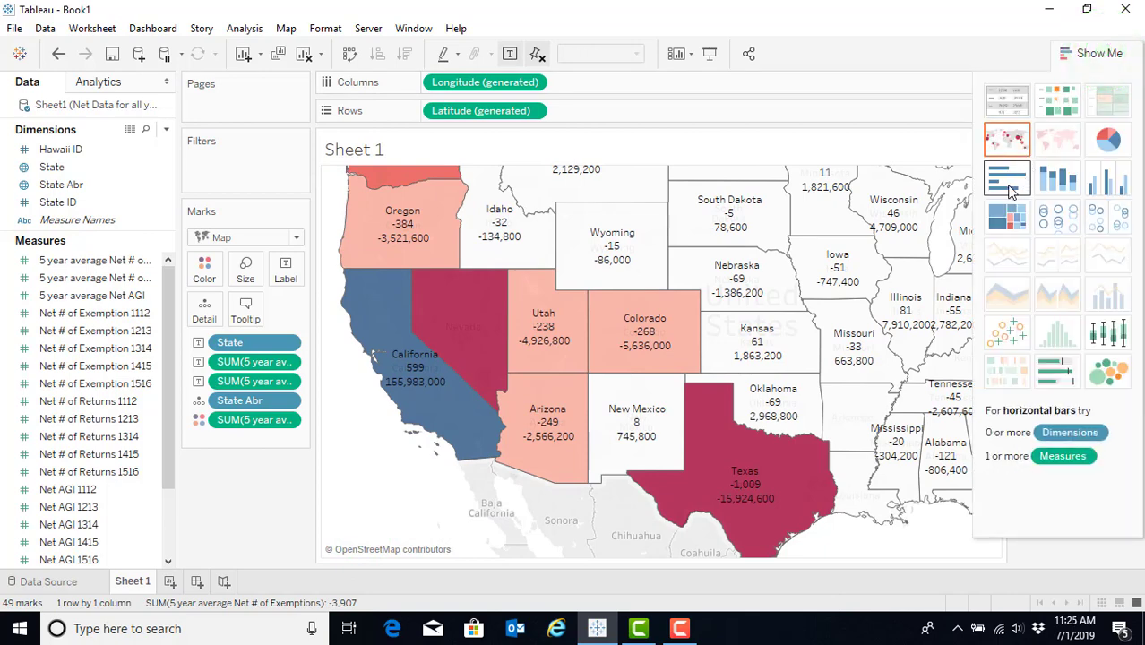
pyautogui.click(1102, 53)
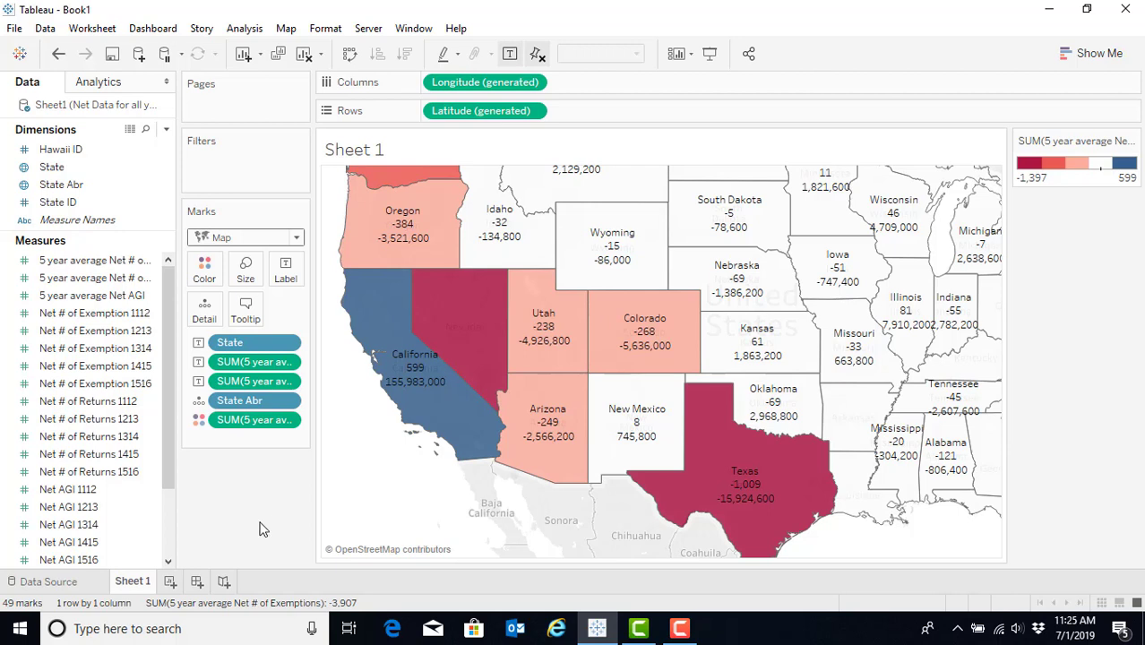
# - Rename Sheet 1 to 'heat map 5 yr avg exemptions'
pyautogui.rightClick(127, 582)
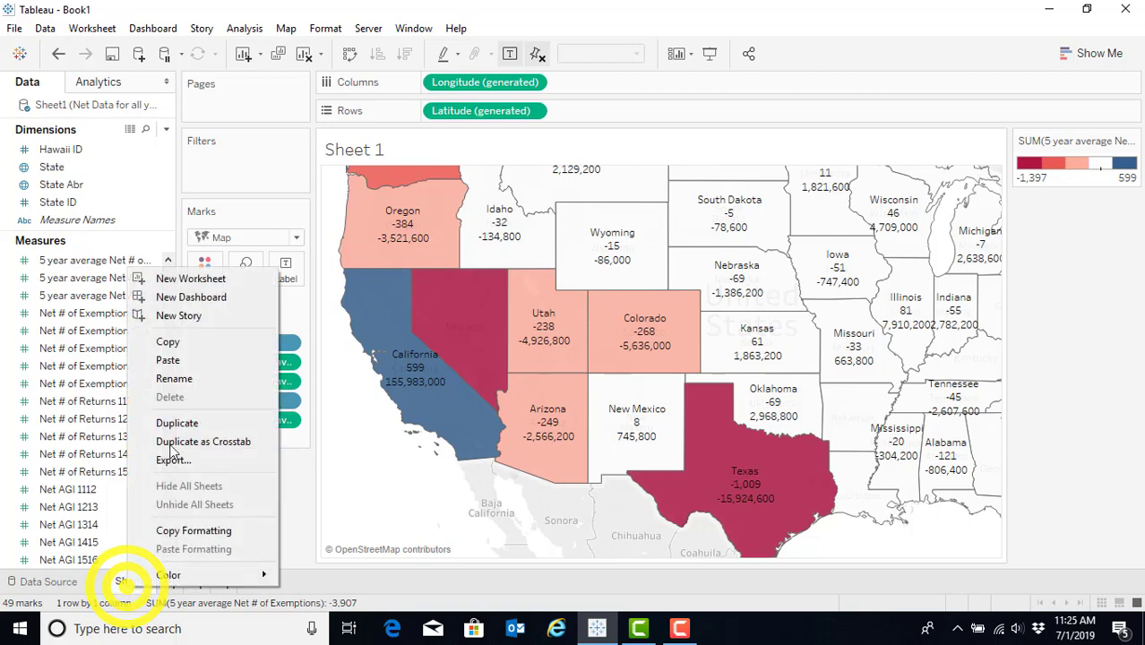
pyautogui.click(170, 379)
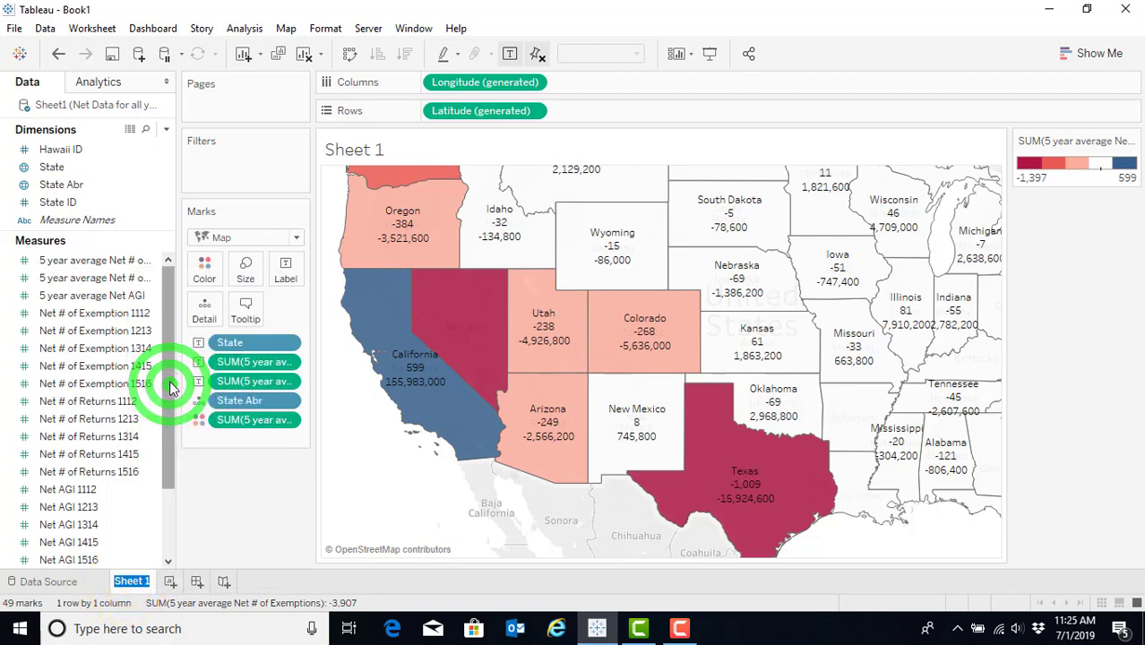
pyautogui.write('heat map')
pyautogui.press('Return')
pyautogui.write('5 yr a')
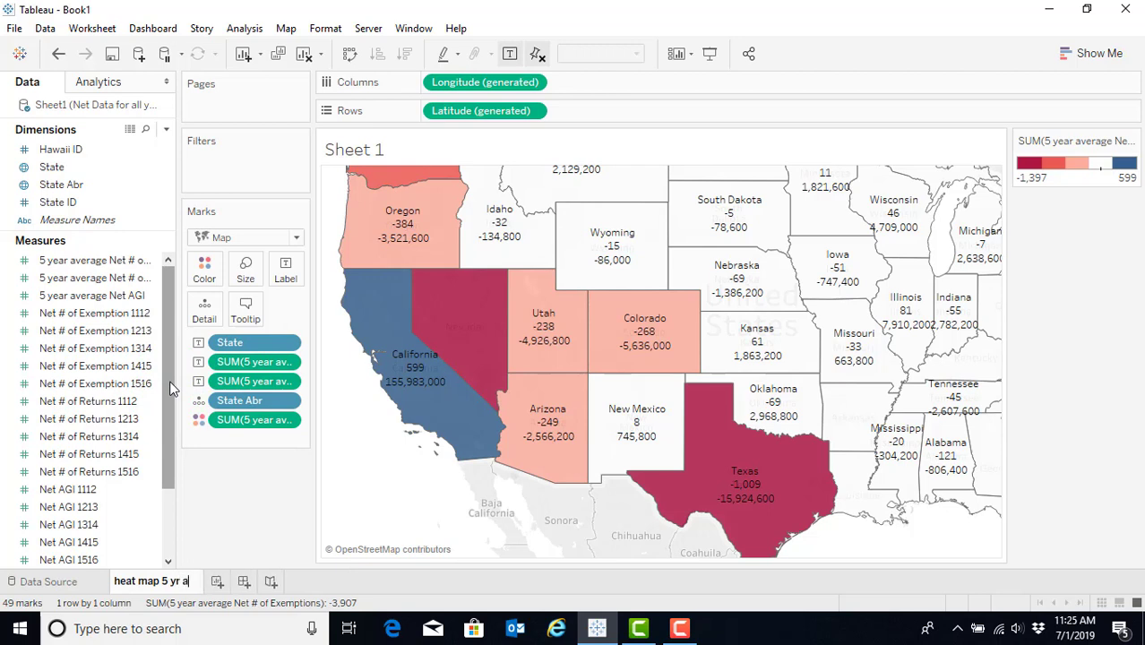
pyautogui.write('vg exemp')
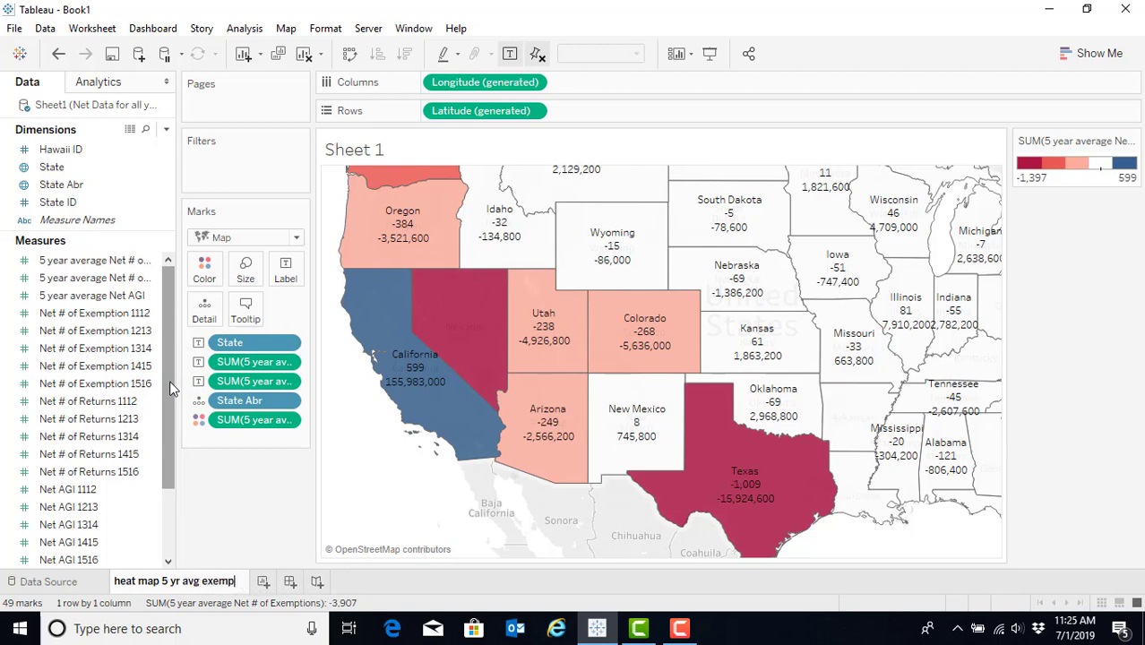
pyautogui.write('tions')
pyautogui.click(245, 507)
# - Duplicate the heat map sheet and place the copy right after the original
pyautogui.moveTo(190, 586)
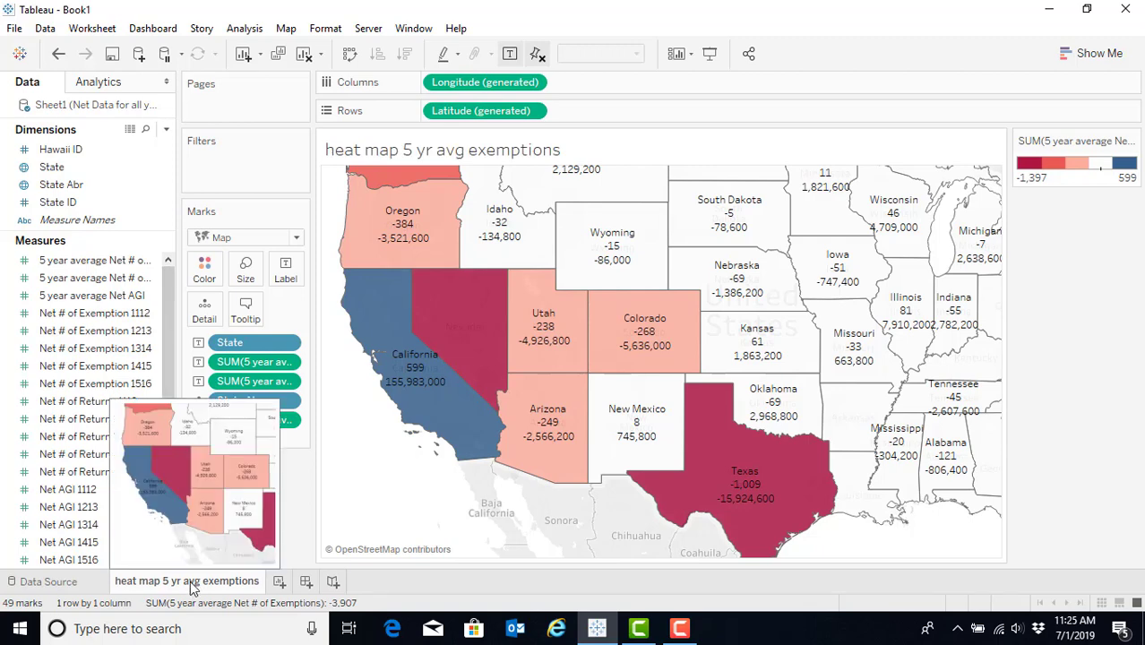
pyautogui.rightClick(190, 587)
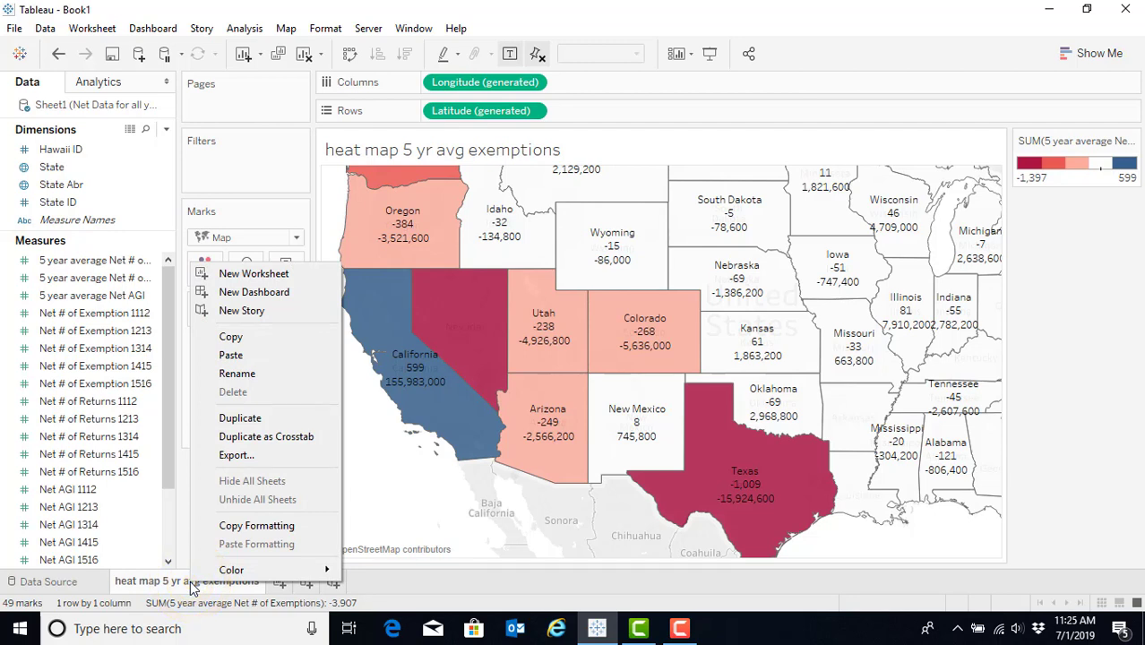
pyautogui.click(263, 338)
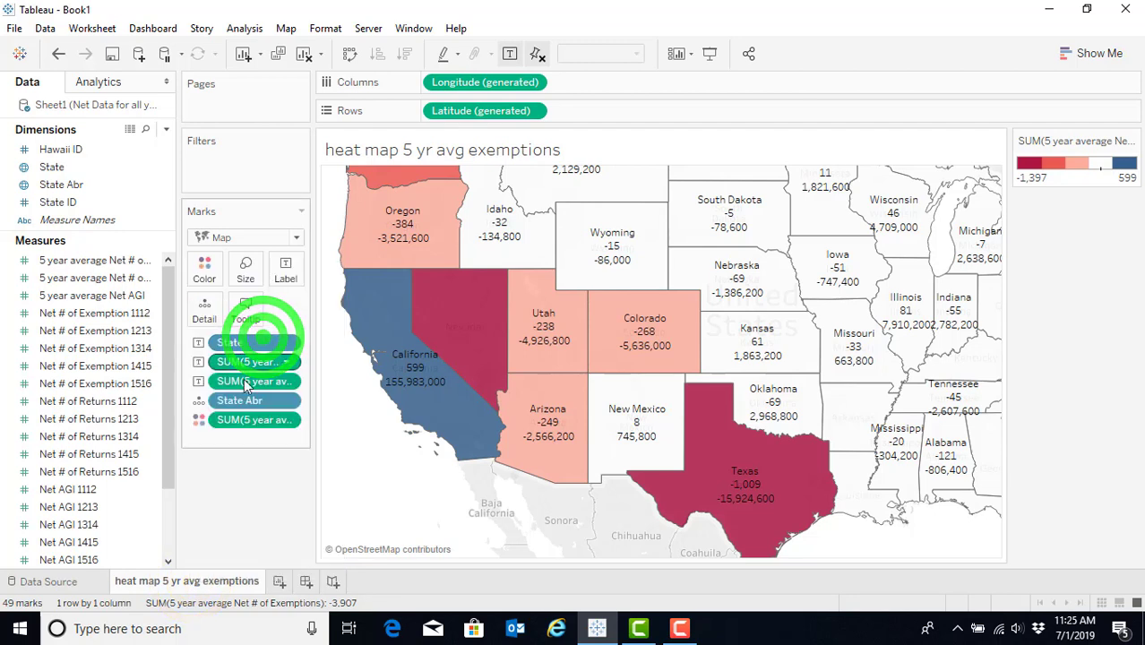
pyautogui.rightClick(266, 585)
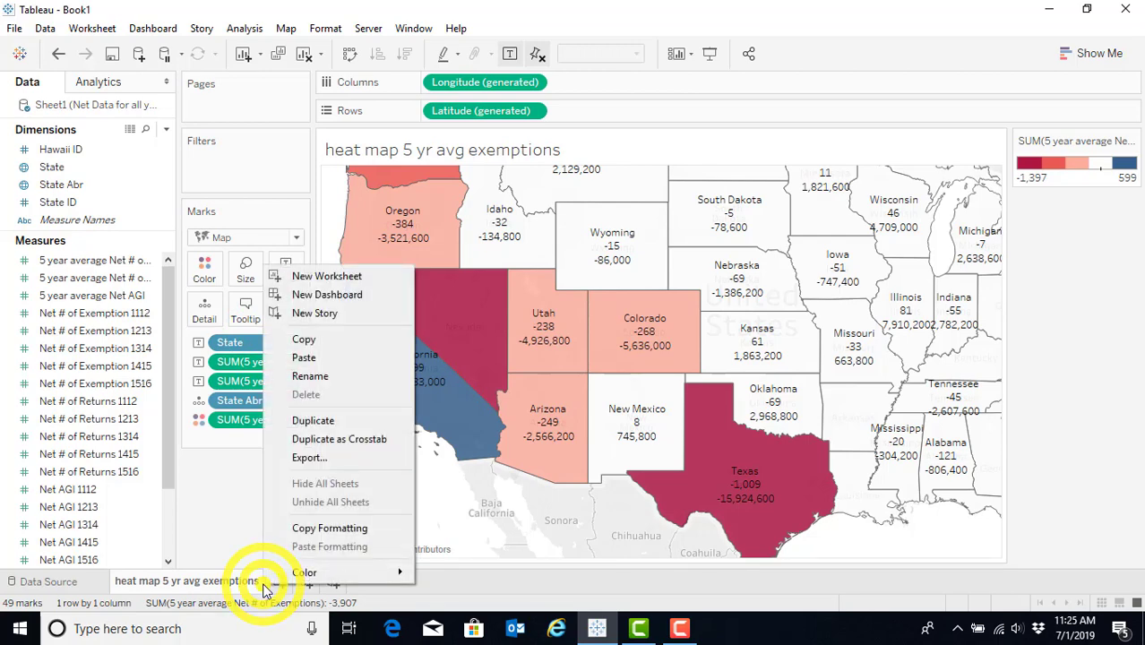
pyautogui.click(307, 357)
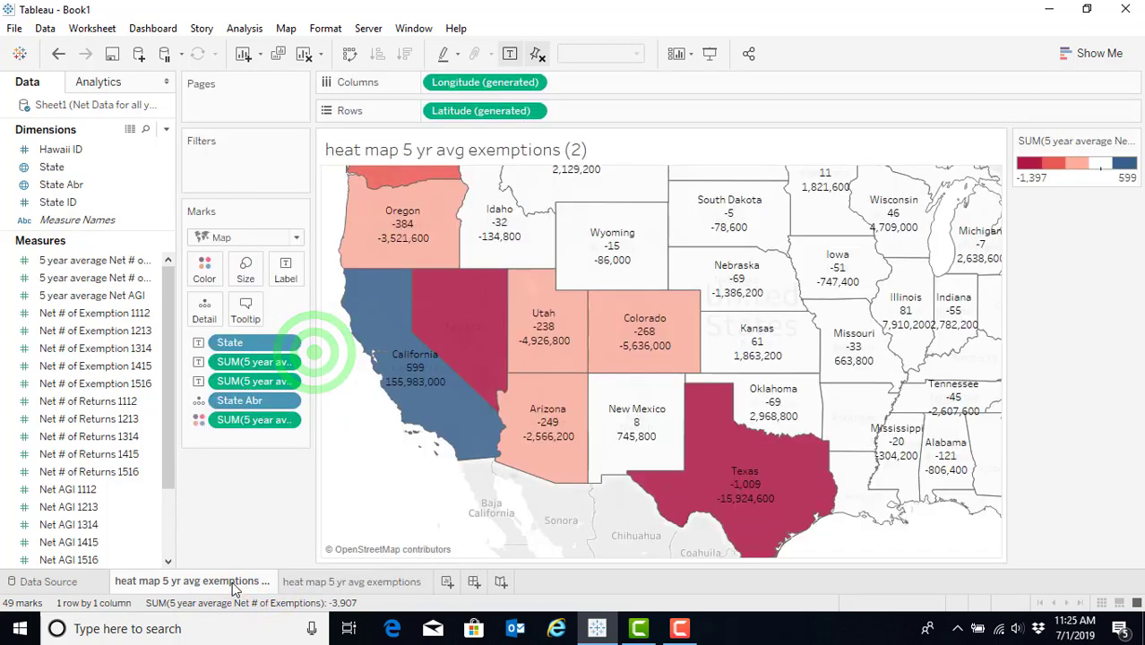
pyautogui.moveTo(232, 583)
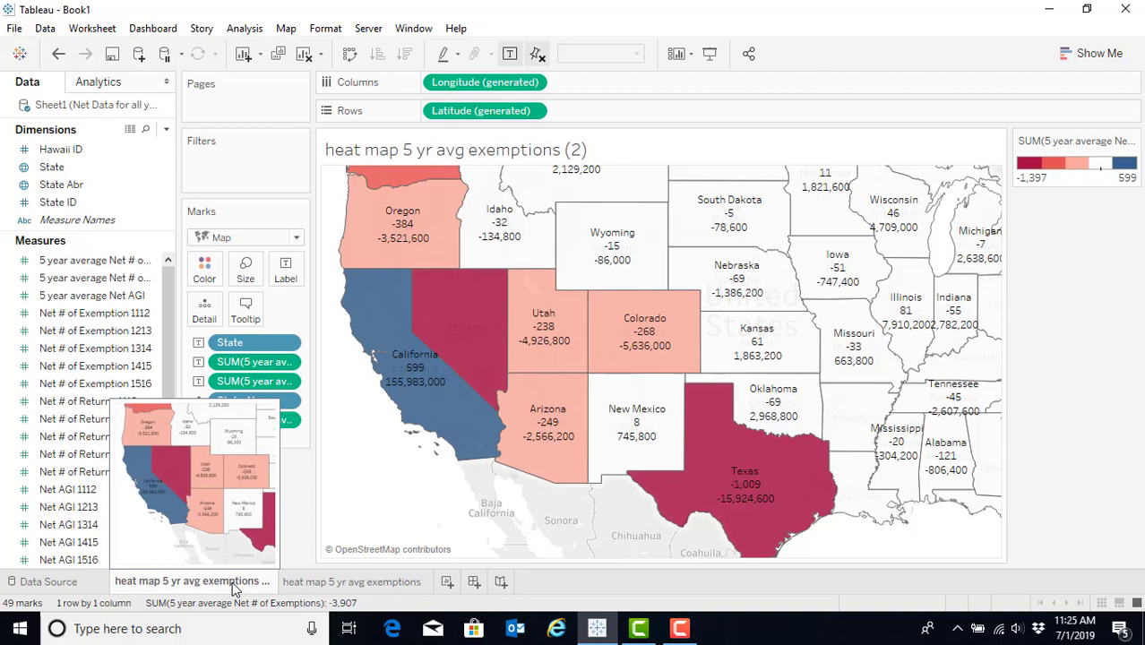
pyautogui.moveTo(232, 583); pyautogui.dragTo(327, 584)
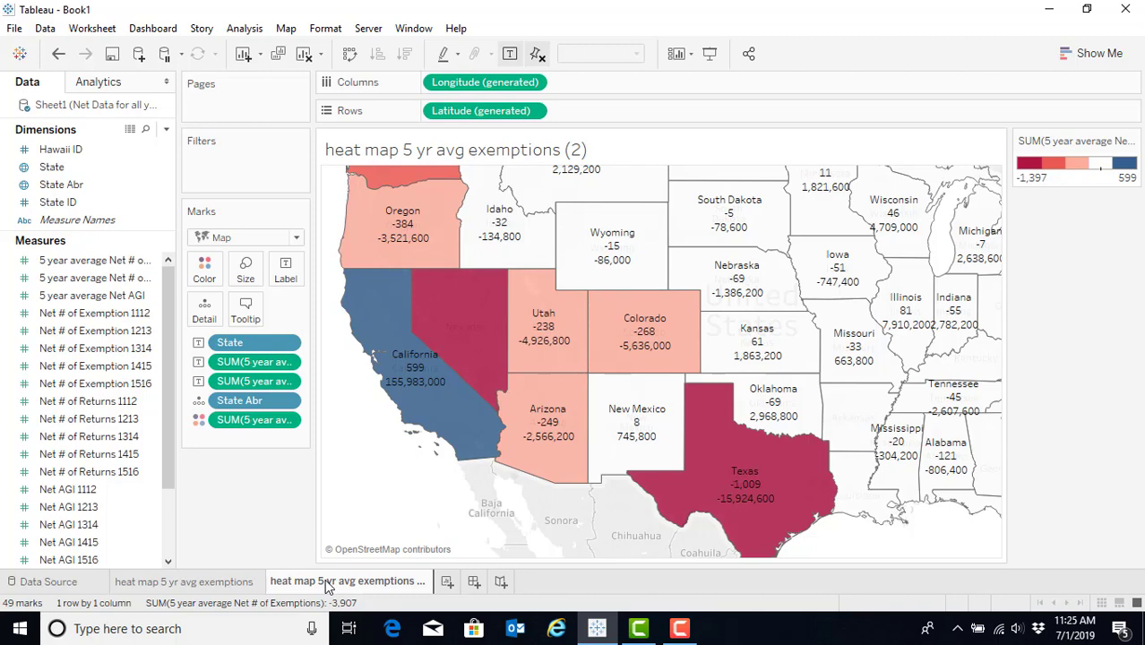
# - Rename the '(2)' copy tab to 'Bar chart 5 yr avg exemptions'
pyautogui.rightClick(327, 583)
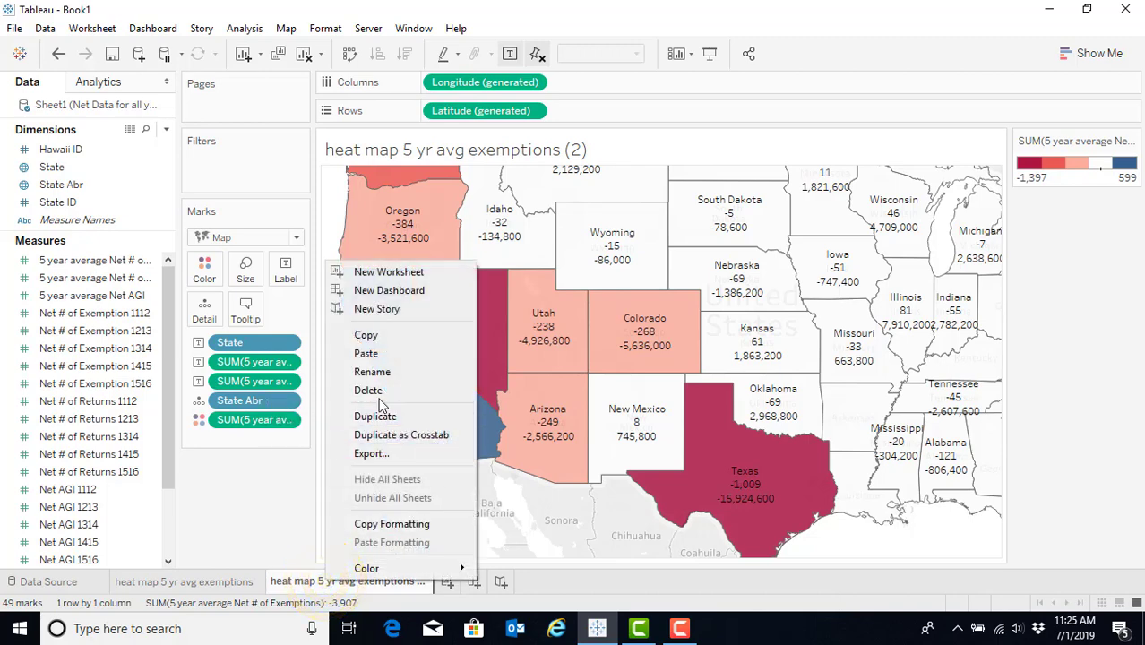
pyautogui.click(372, 371)
pyautogui.write('Ba')
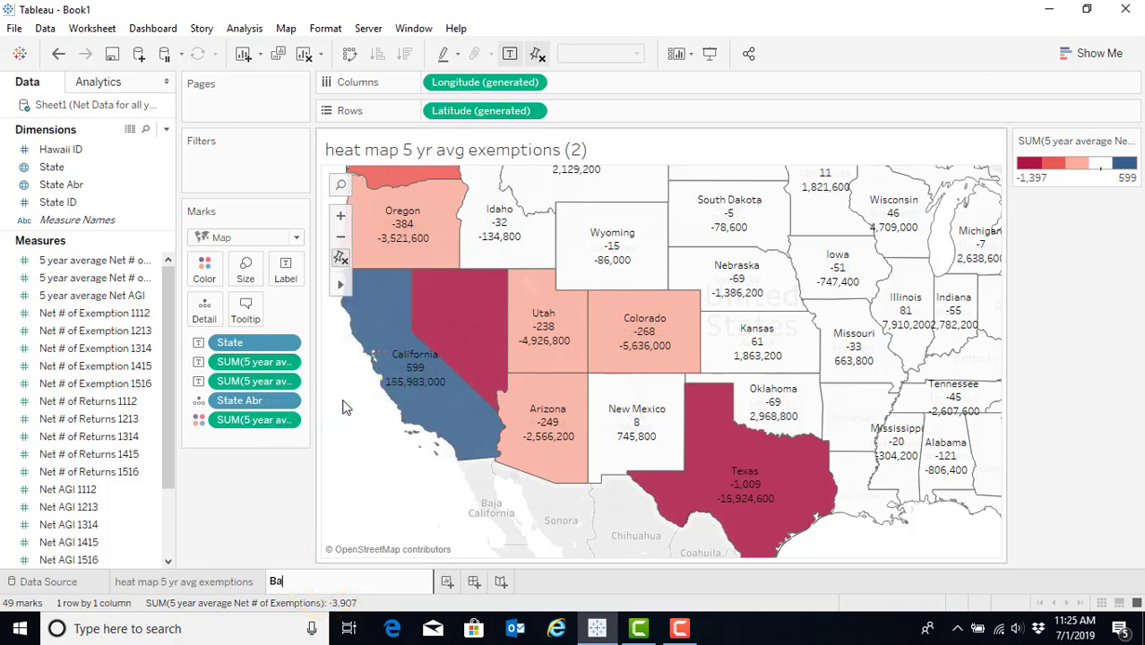
pyautogui.write('r chart')
pyautogui.press('Return')
pyautogui.write('5 yr avg exemptions')
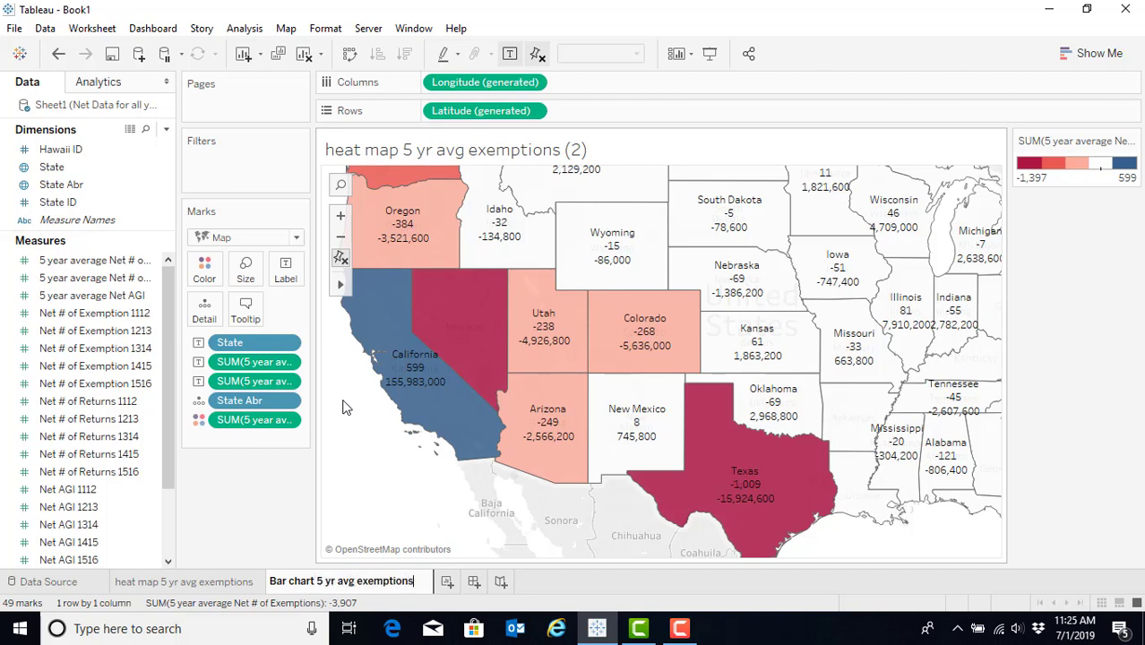
pyautogui.click(271, 520)
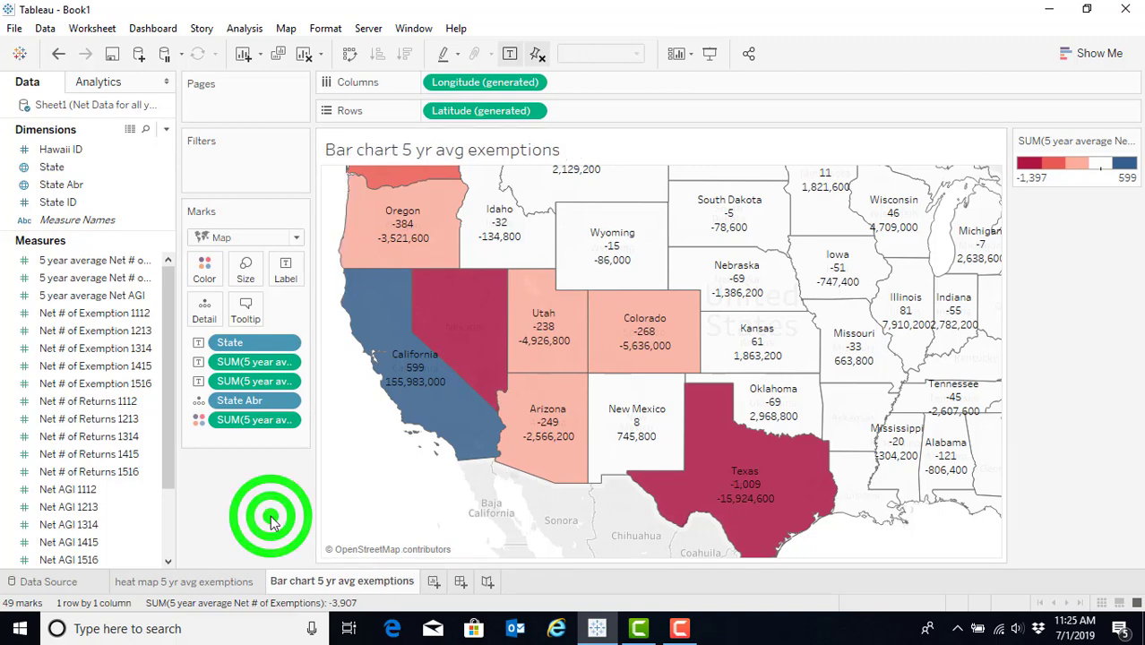
# - Convert the map to horizontal bars of net exemptions and net AGI per state via Show Me
pyautogui.click(1113, 55)
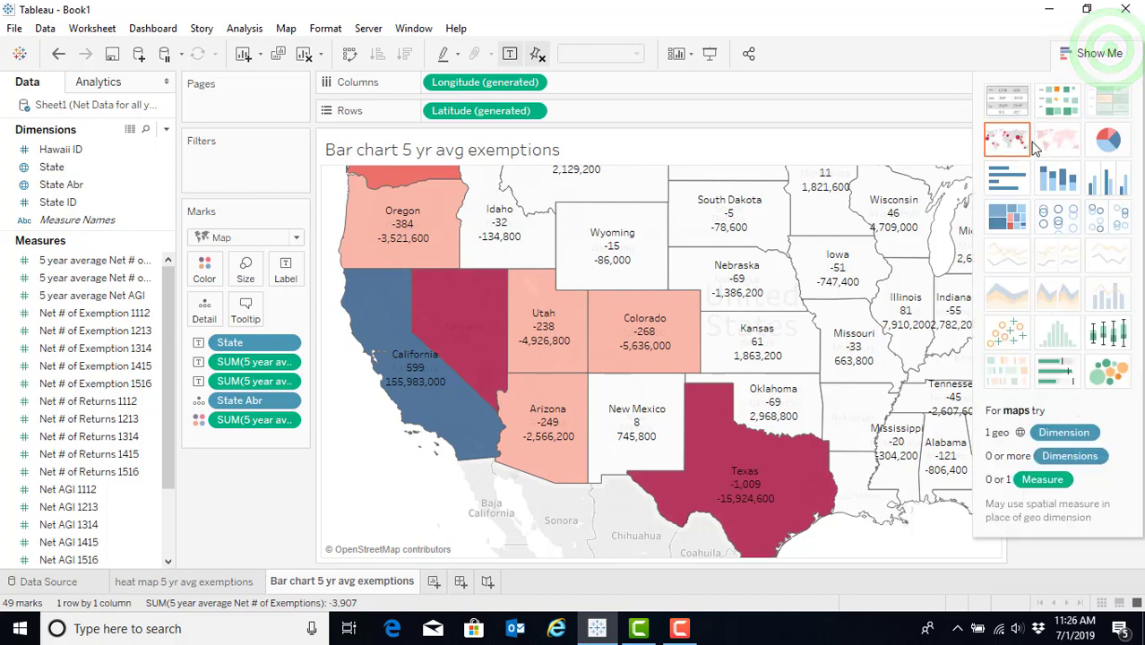
pyautogui.click(1005, 182)
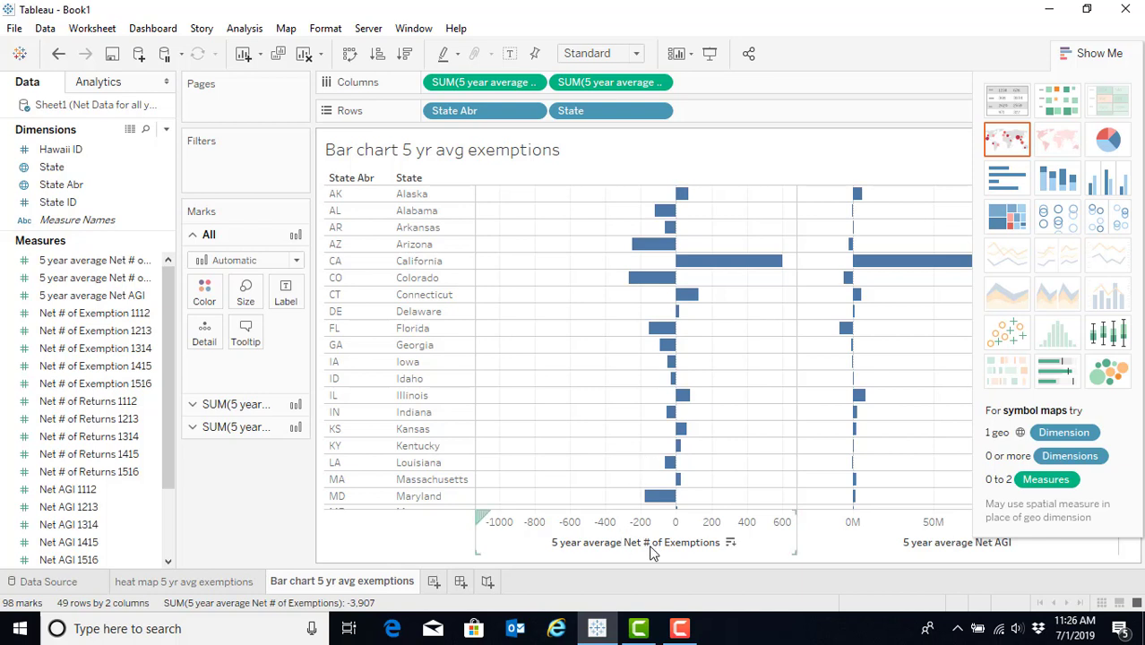
# - Sort states descending by 5 year average net exemptions, California first, Nevada at -1,053 last
pyautogui.click(730, 543)
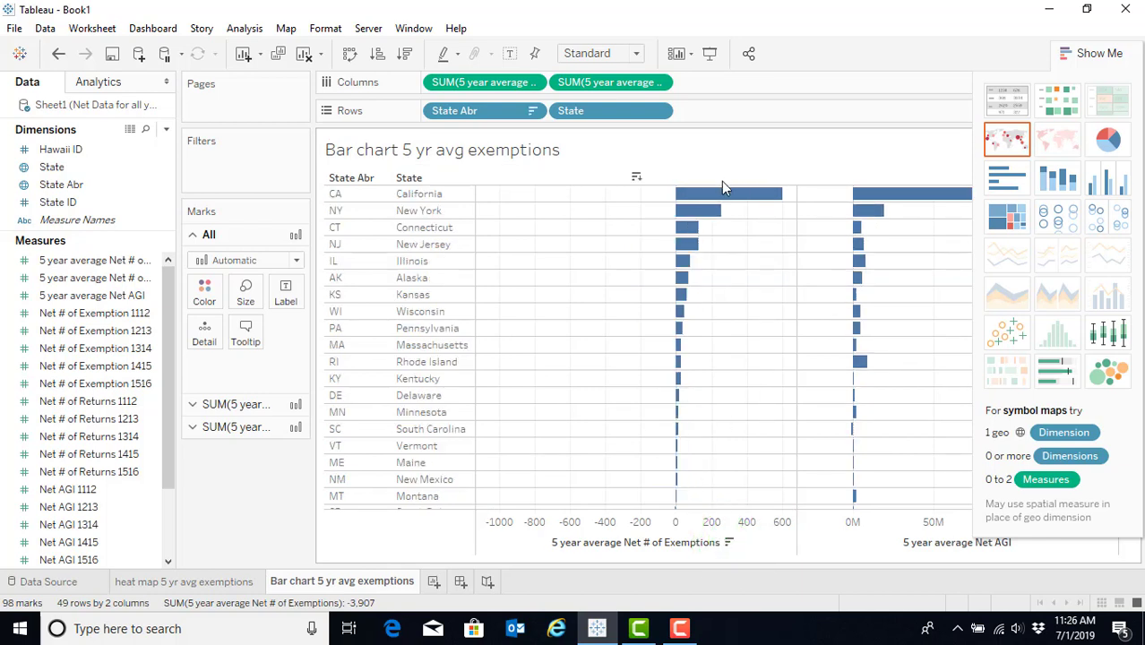
pyautogui.moveTo(702, 231)
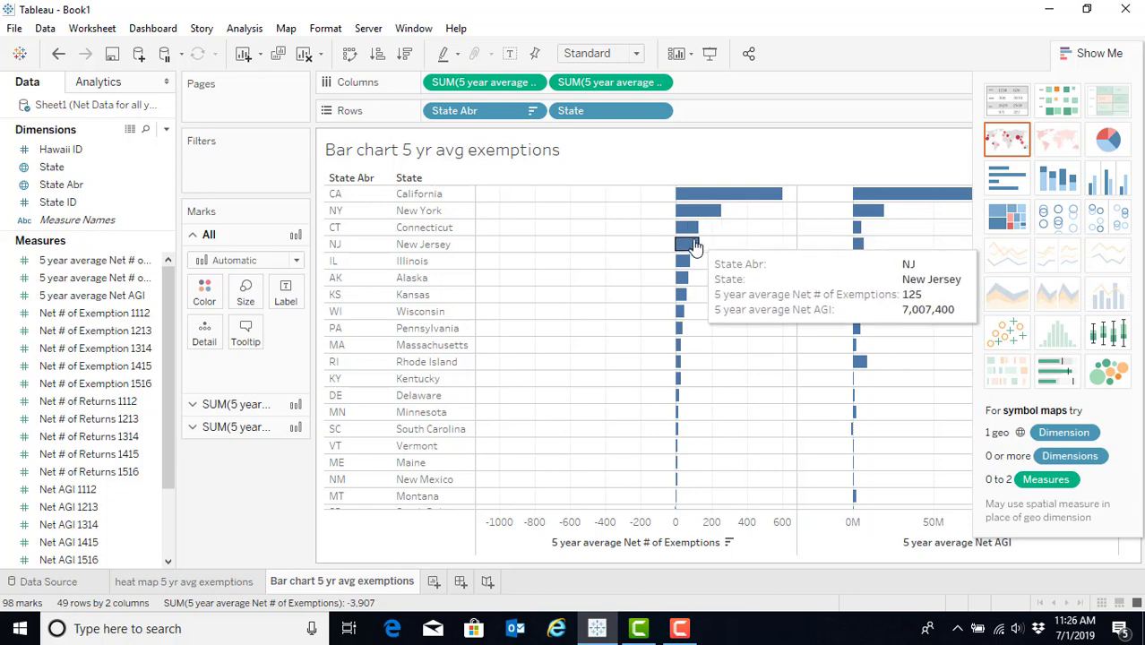
pyautogui.moveTo(693, 264)
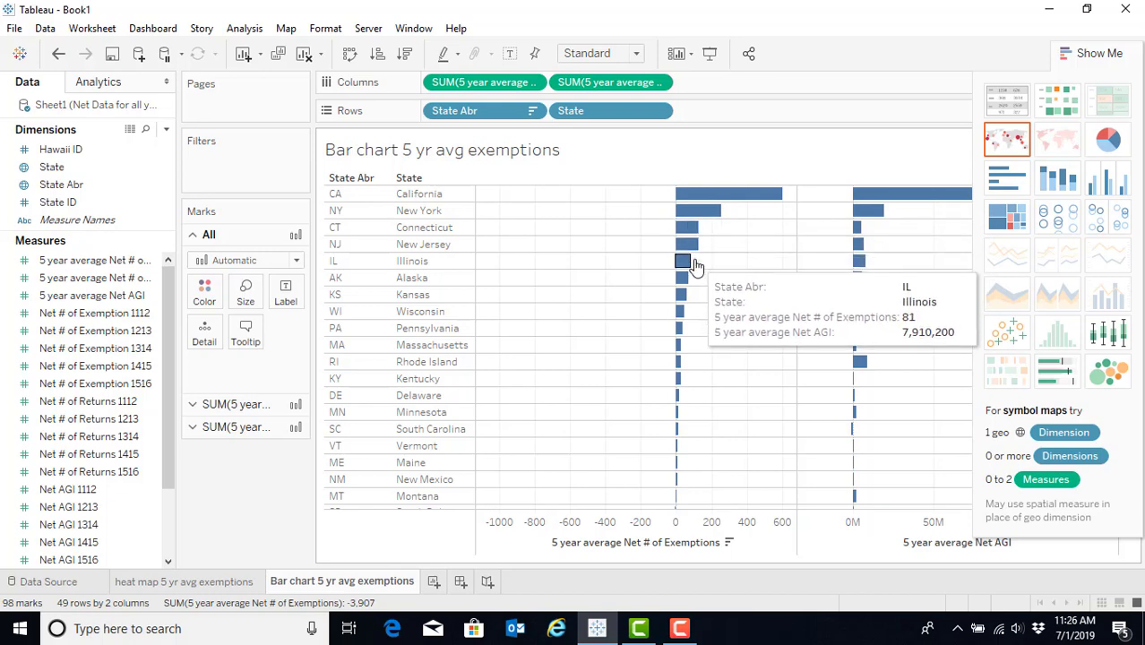
pyautogui.scroll(-5, 647, 376)
pyautogui.scroll(-5, 647, 377)
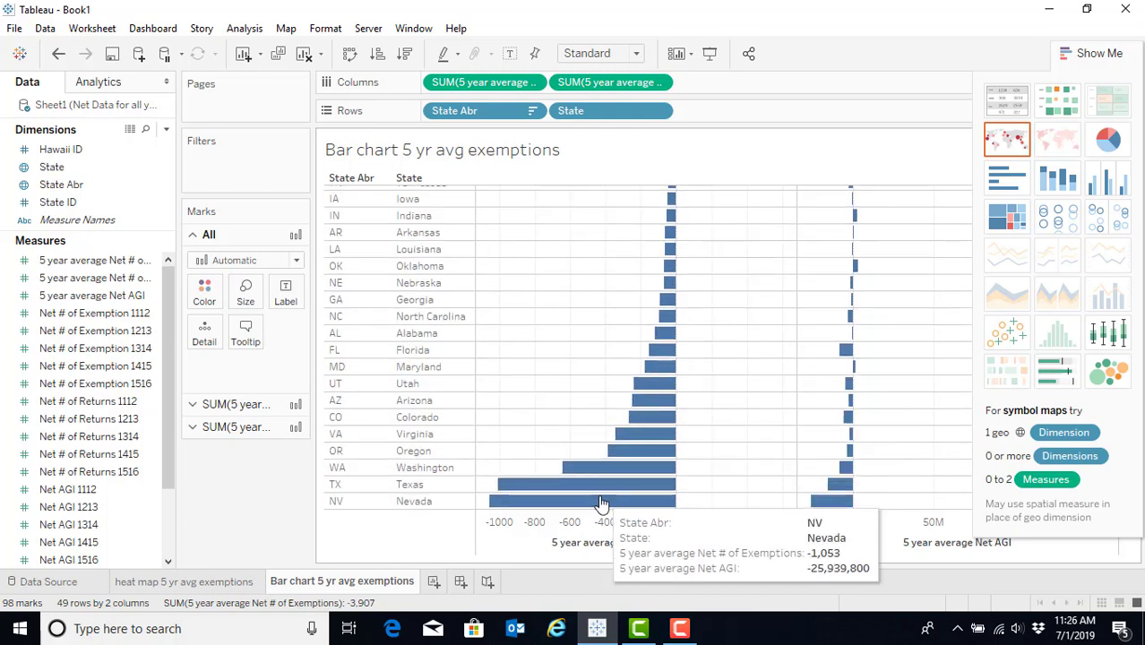
pyautogui.moveTo(603, 478)
pyautogui.moveTo(633, 442)
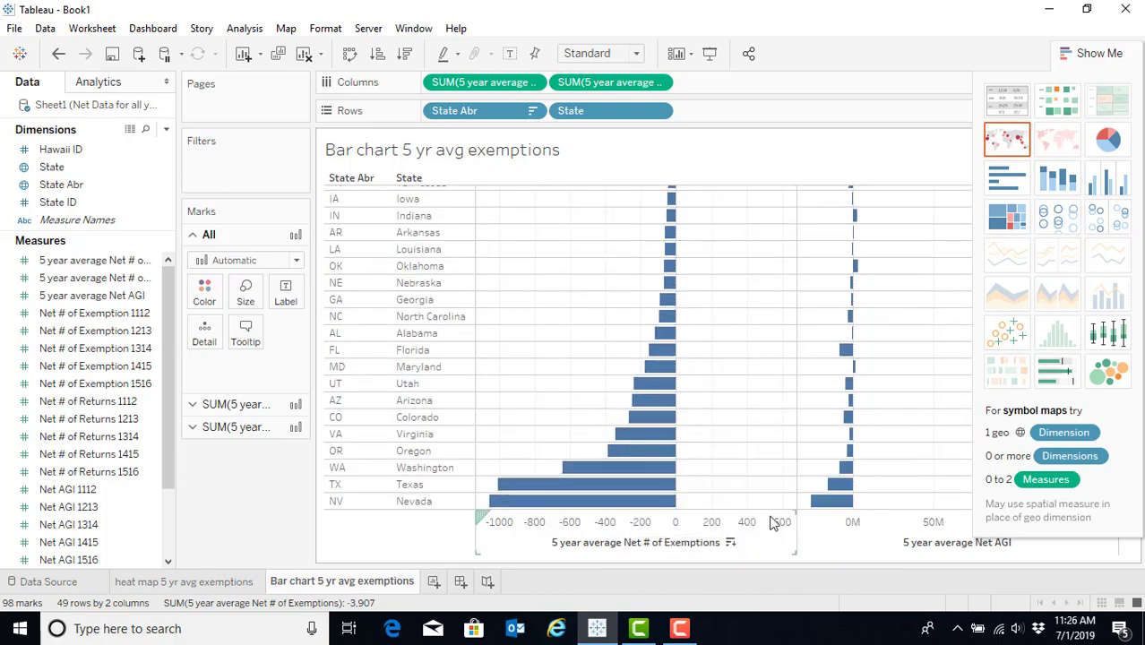
# - Hide the chart suggestions and sort states descending by 5 year average Net AGI instead
pyautogui.click(1100, 54)
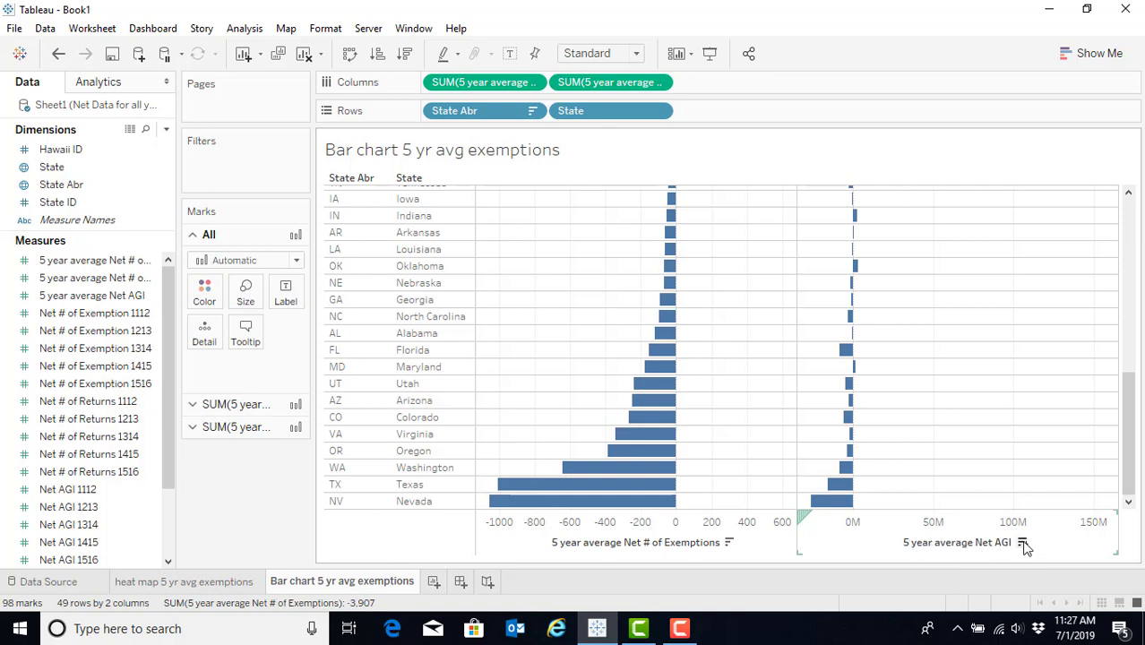
pyautogui.click(1022, 543)
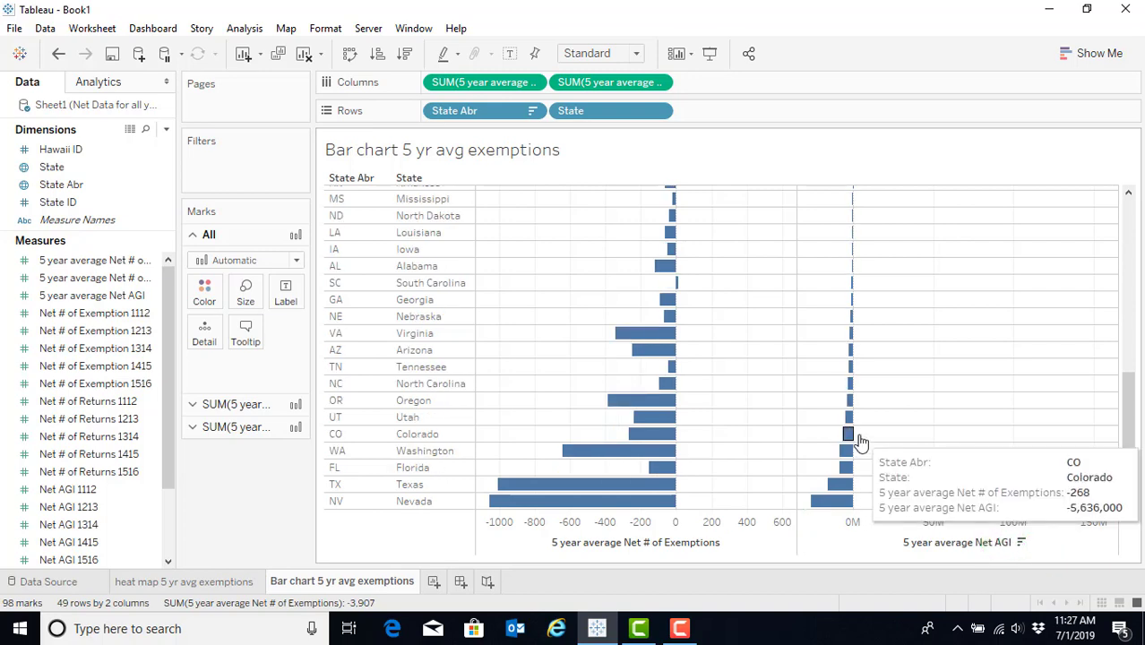
pyautogui.scroll(1, 946, 495)
pyautogui.scroll(10, 941, 493)
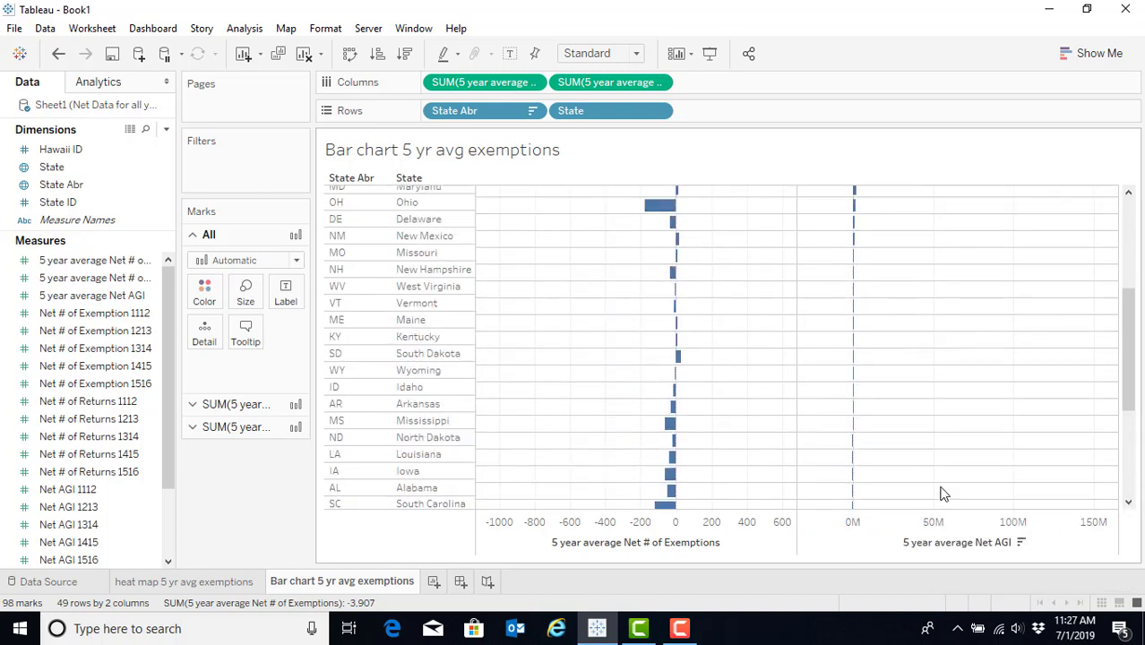